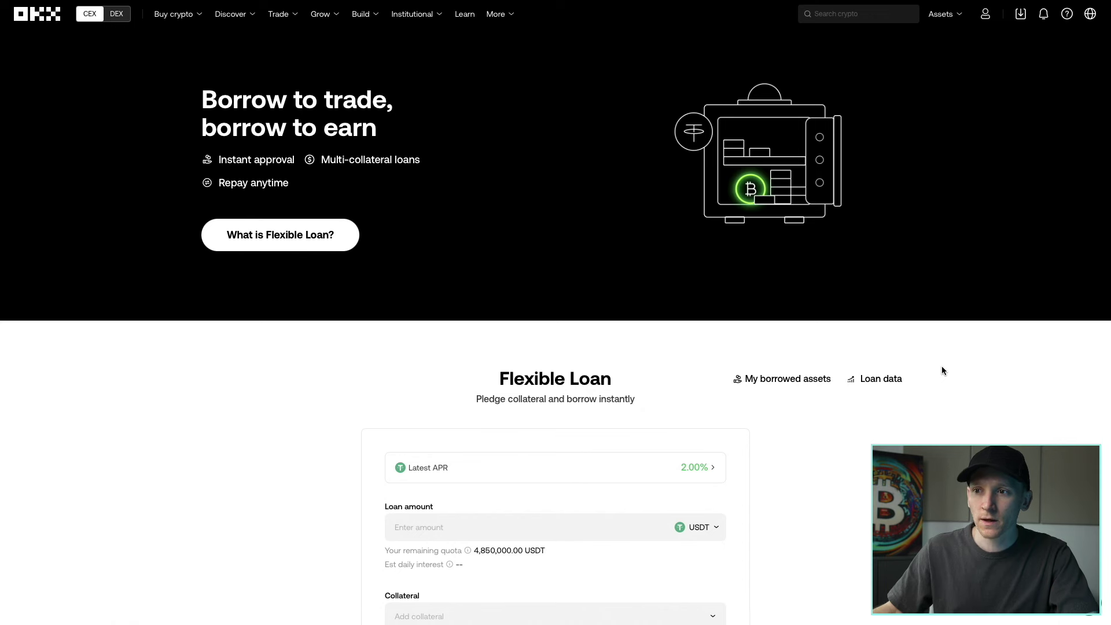
- Review the borrowable crypto and collateral crypto lists in the Flexible Loan data
{"action": "left_click", "coordinate": [871, 382]}
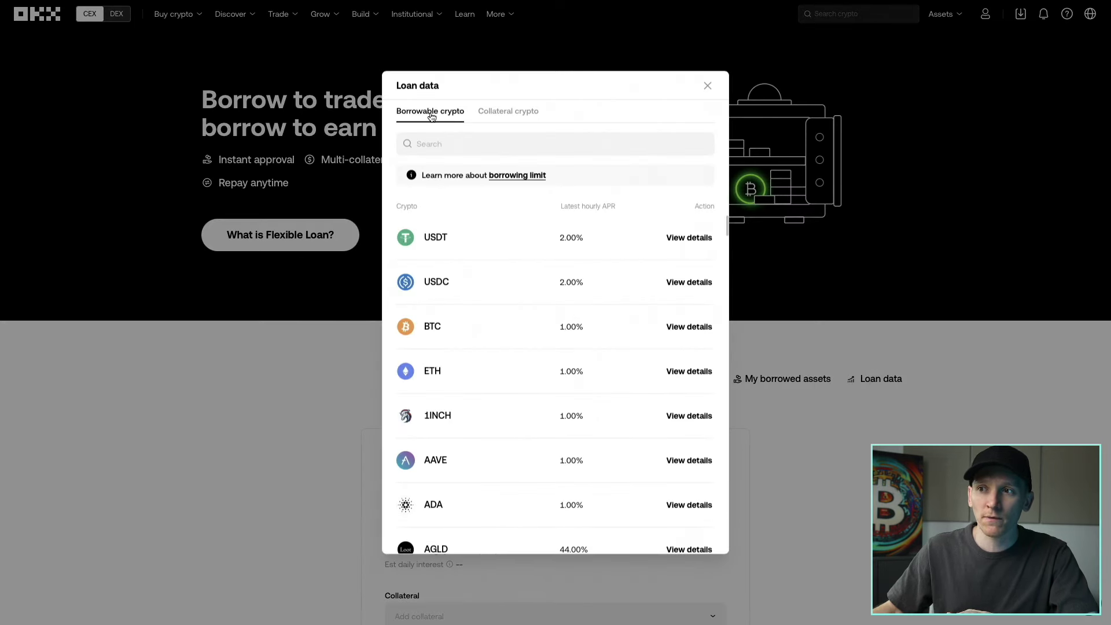
{"action": "left_click", "coordinate": [508, 115]}
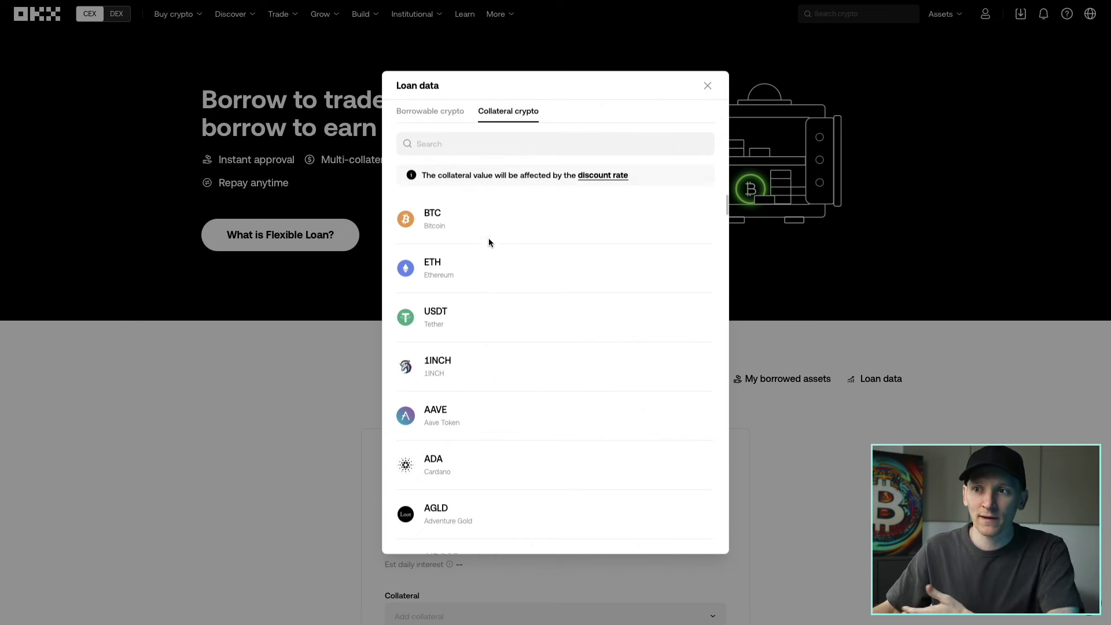
{"action": "left_click", "coordinate": [441, 115]}
{"action": "scroll", "coordinate": [511, 396], "scroll_direction": "down", "scroll_amount": 1}
{"action": "scroll", "coordinate": [511, 396], "scroll_direction": "up", "scroll_amount": 1}
{"action": "scroll", "coordinate": [509, 376], "scroll_direction": "down", "scroll_amount": 1}
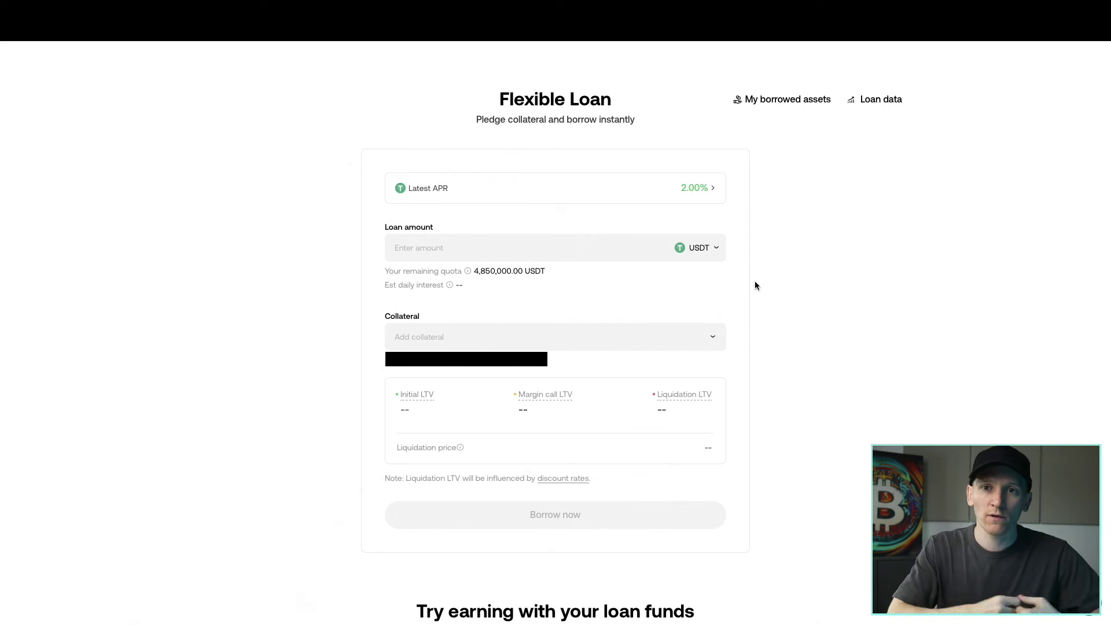
- Examine the one-year APR history for borrowing USDT, and close the APR details
{"action": "left_click", "coordinate": [712, 257]}
{"action": "left_click", "coordinate": [713, 262]}
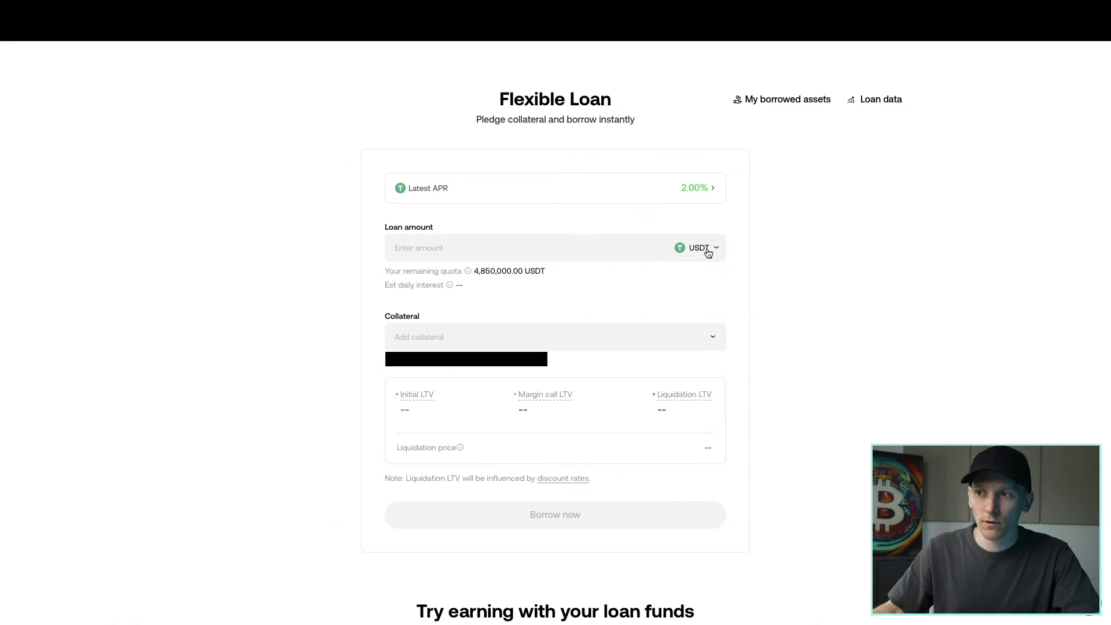
{"action": "left_click", "coordinate": [689, 190]}
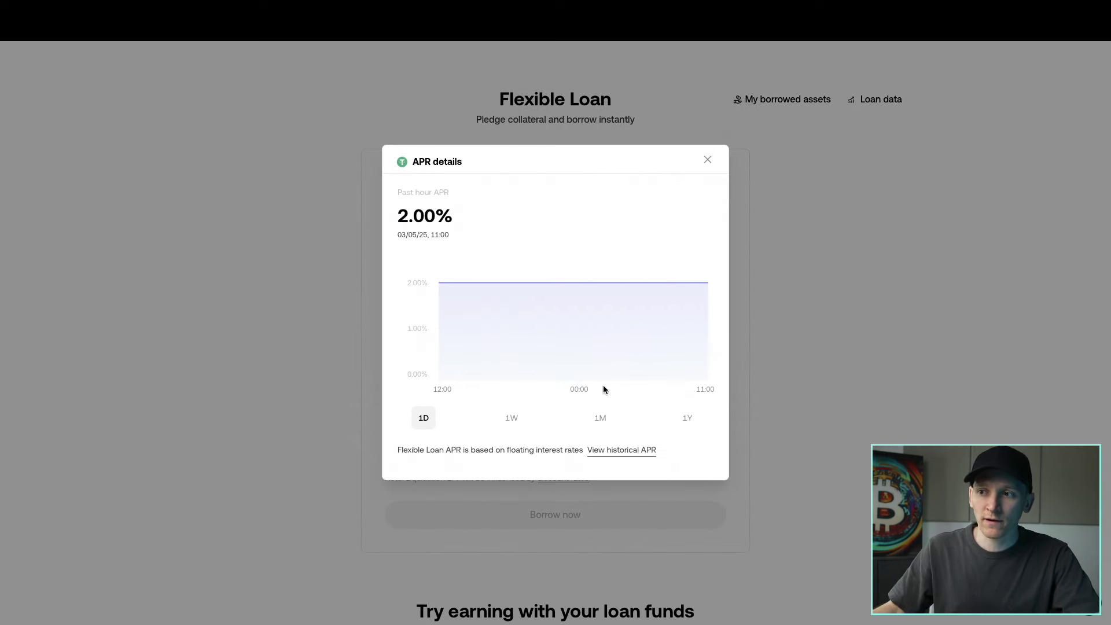
{"action": "left_click", "coordinate": [687, 419]}
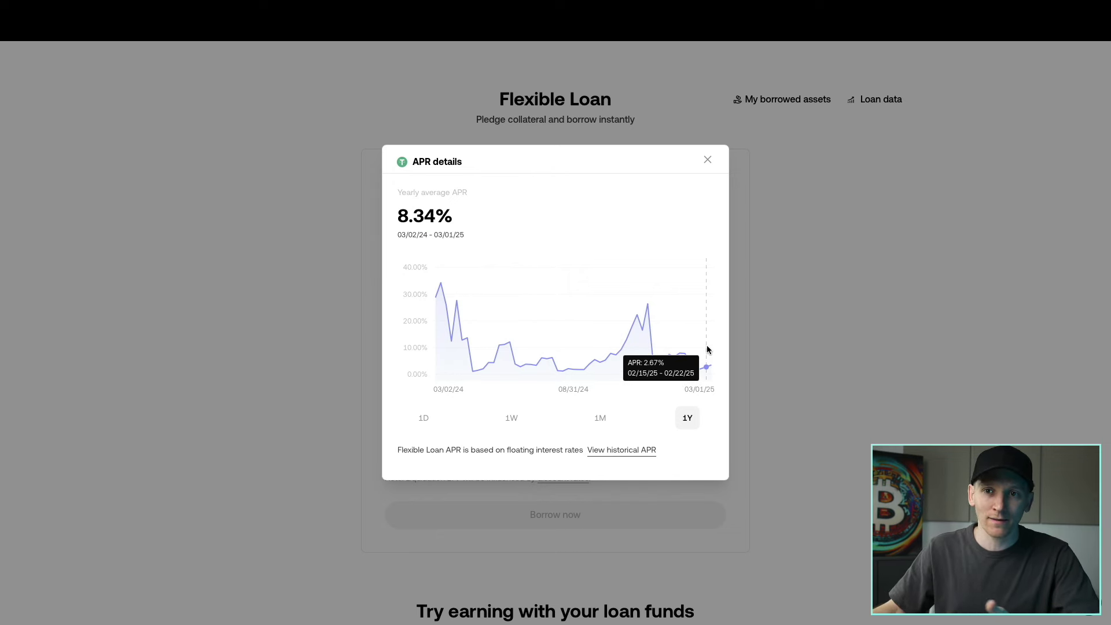
{"action": "left_click", "coordinate": [708, 156]}
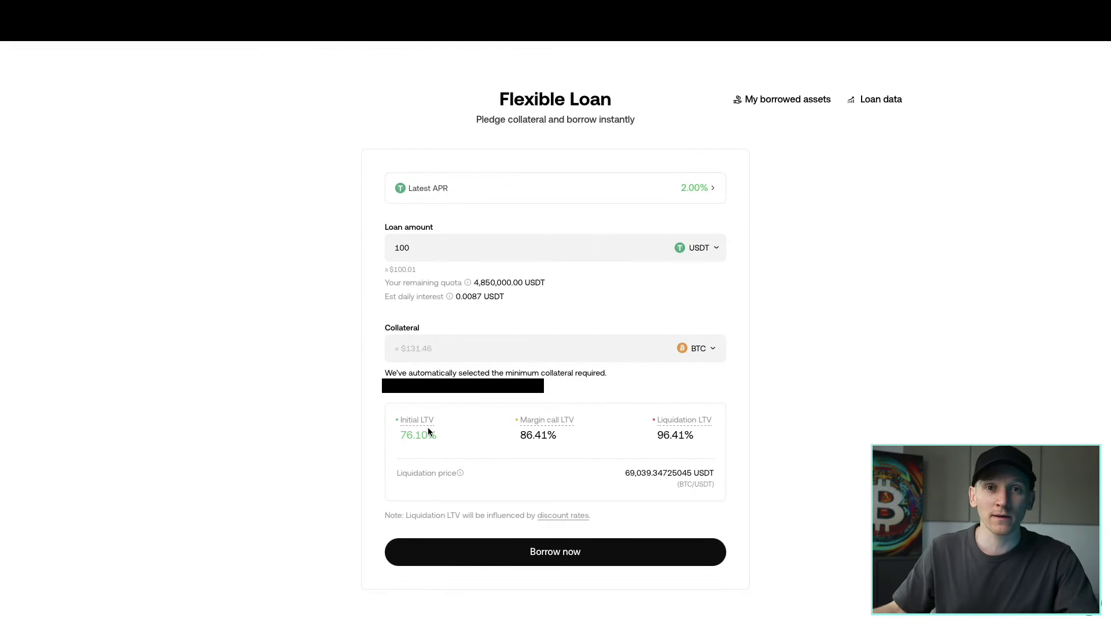
- Set the pledged BTC collateral for the loan to 0.008 BTC and confirm it
{"action": "left_click", "coordinate": [701, 351]}
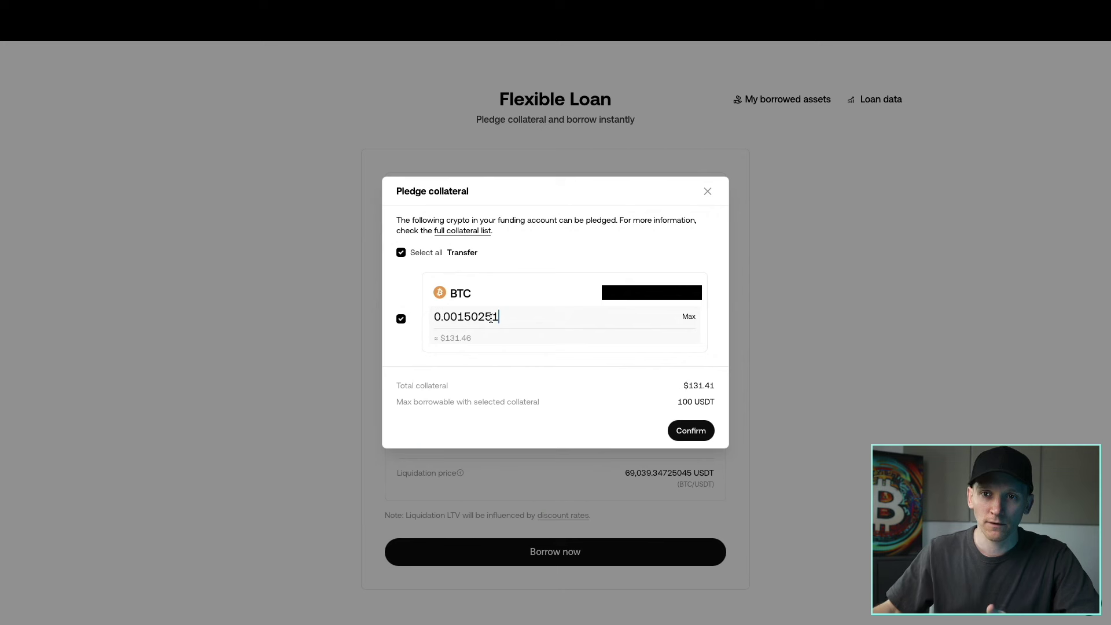
{"action": "left_click_drag", "start_coordinate": [502, 317], "coordinate": [459, 315]}
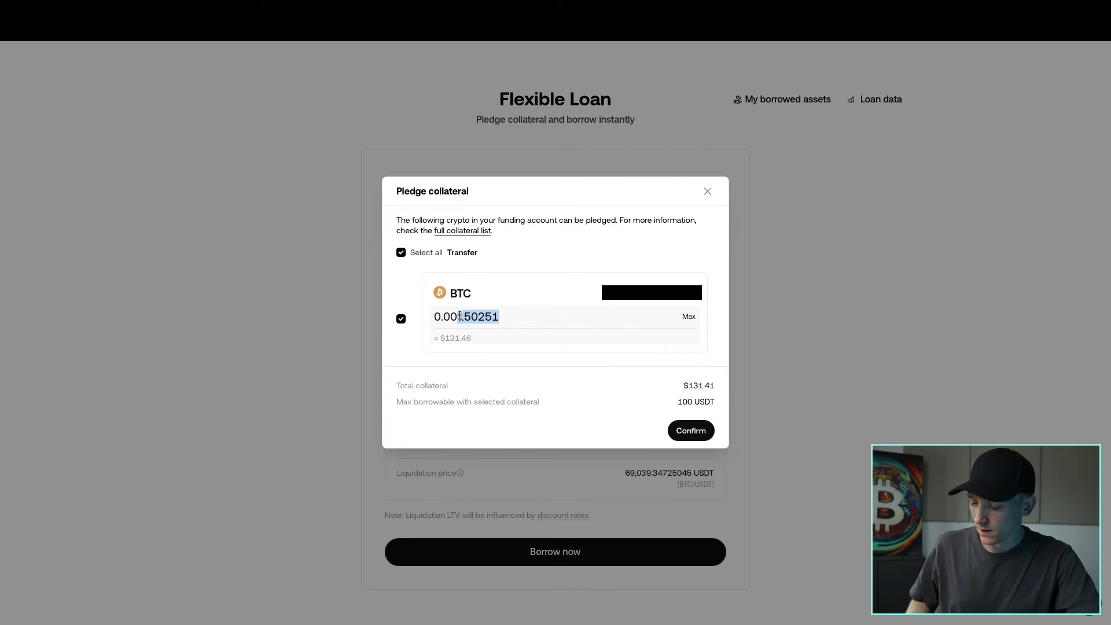
{"action": "type", "text": "8"}
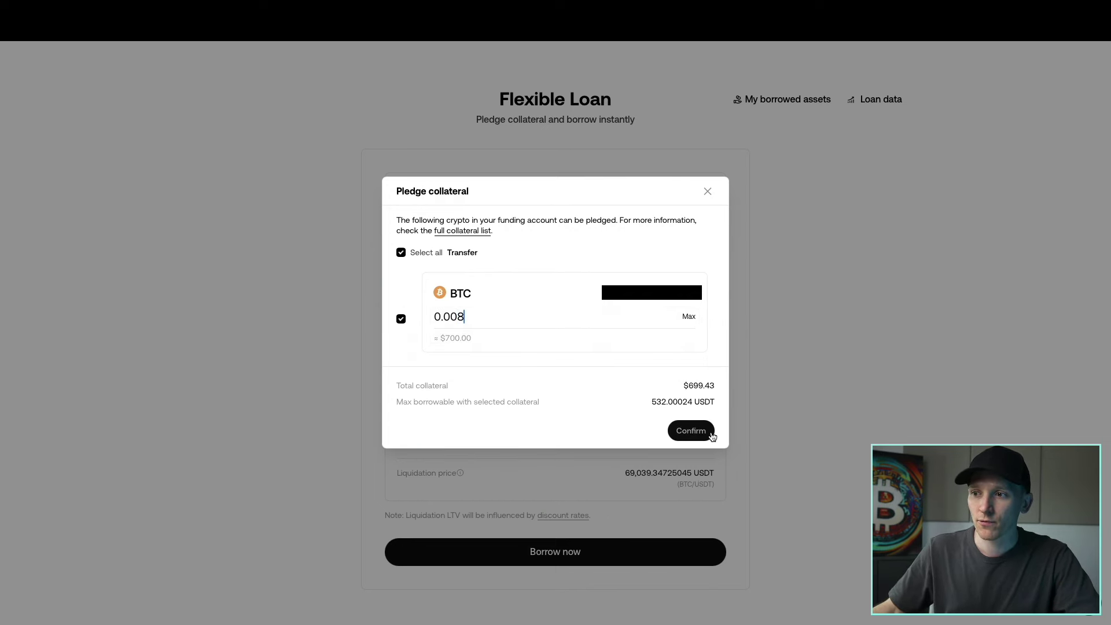
{"action": "left_click", "coordinate": [710, 431]}
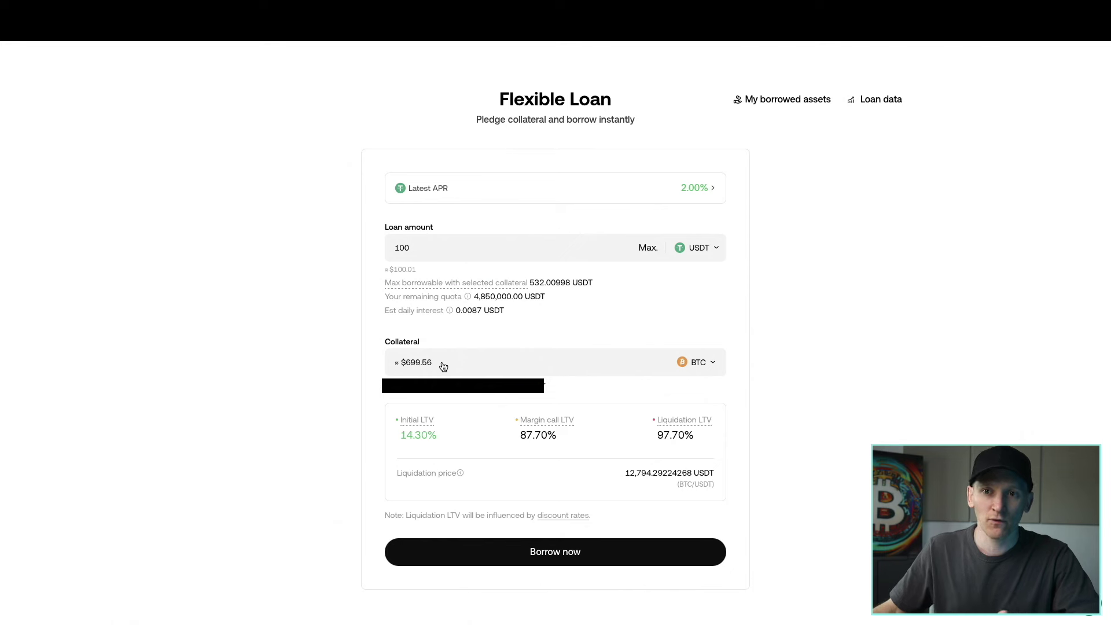
- Set the loan amount to 250 USDT
{"action": "left_click", "coordinate": [421, 245]}
{"action": "key", "text": "ctrl+a"}
{"action": "type", "text": "250"}
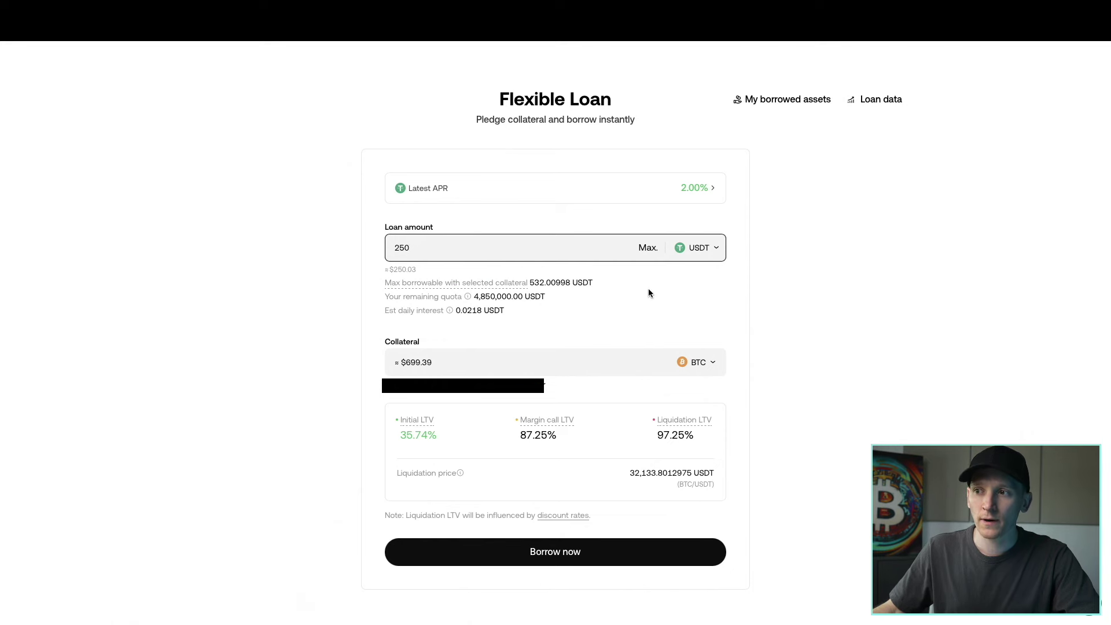
{"action": "left_click", "coordinate": [710, 212]}
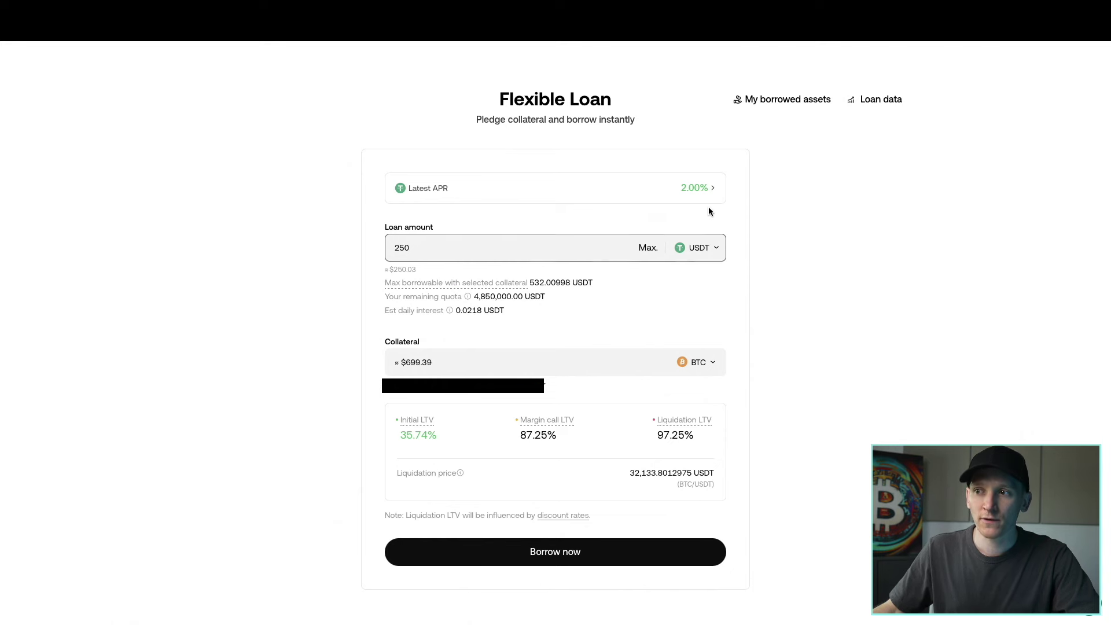
- Submit the loan order, agreeing to the Flexible Loan terms and forced repayment rules, and dismiss the application confirmation
{"action": "left_click", "coordinate": [538, 559]}
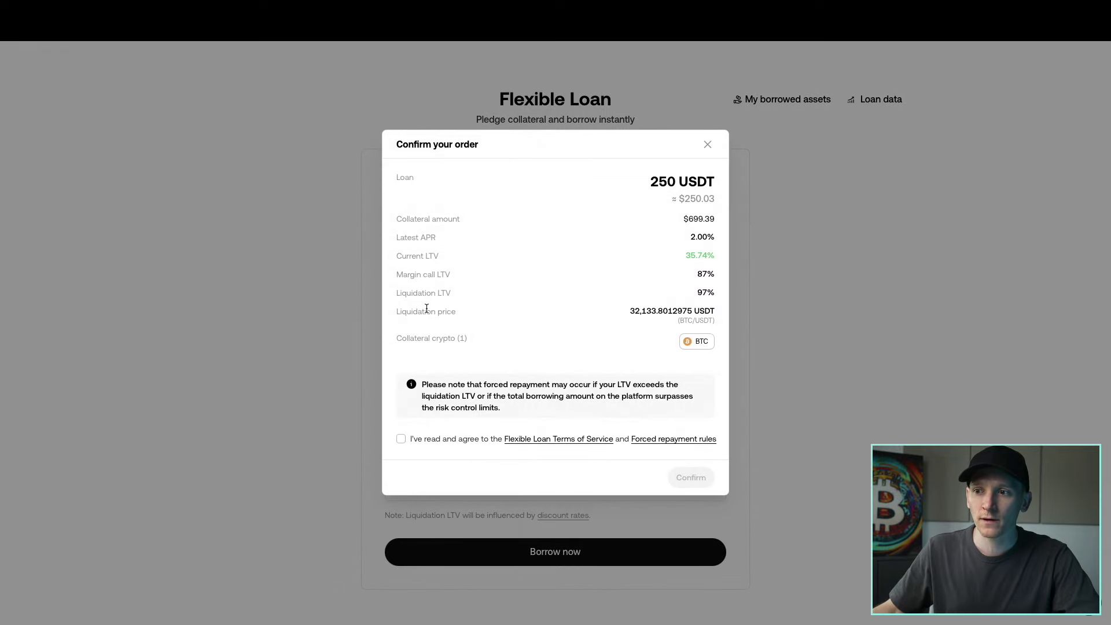
{"action": "left_click", "coordinate": [414, 439]}
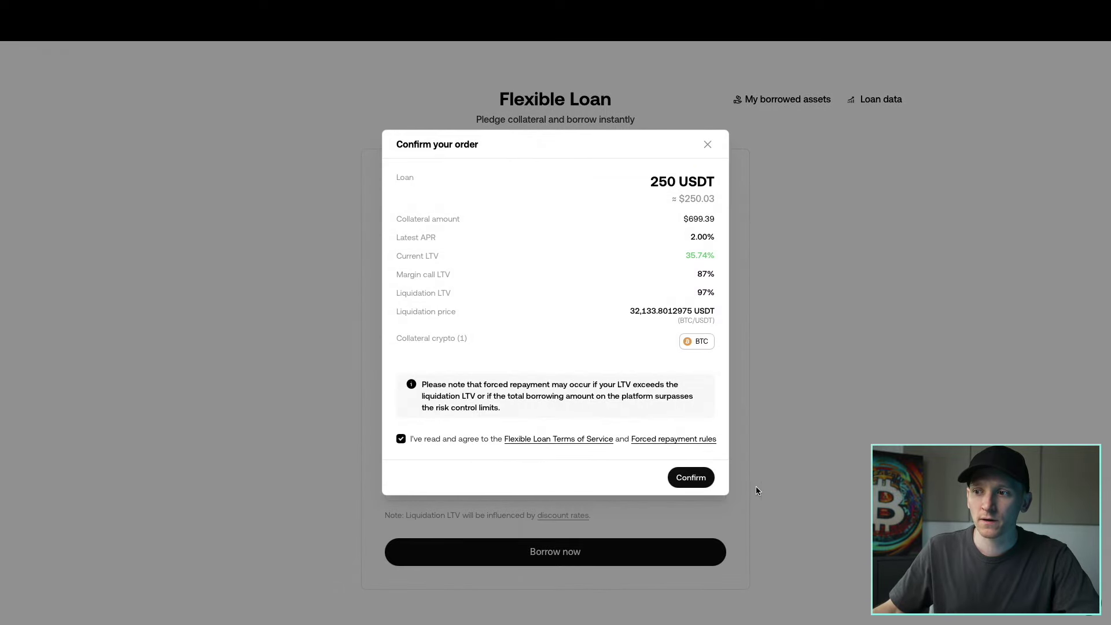
{"action": "left_click", "coordinate": [691, 477]}
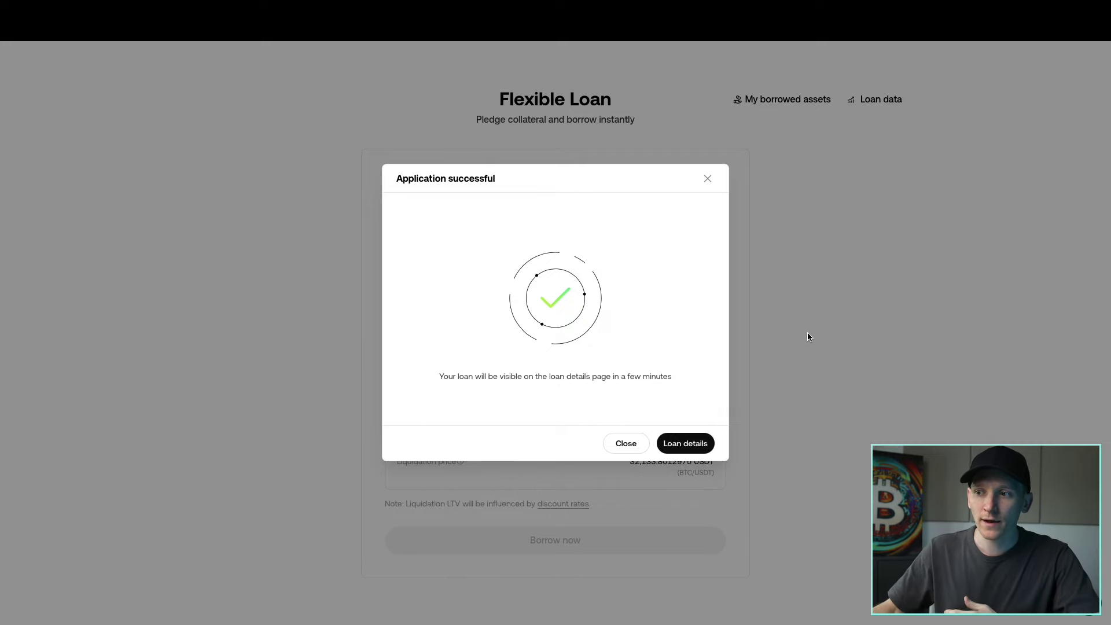
{"action": "left_click", "coordinate": [617, 445]}
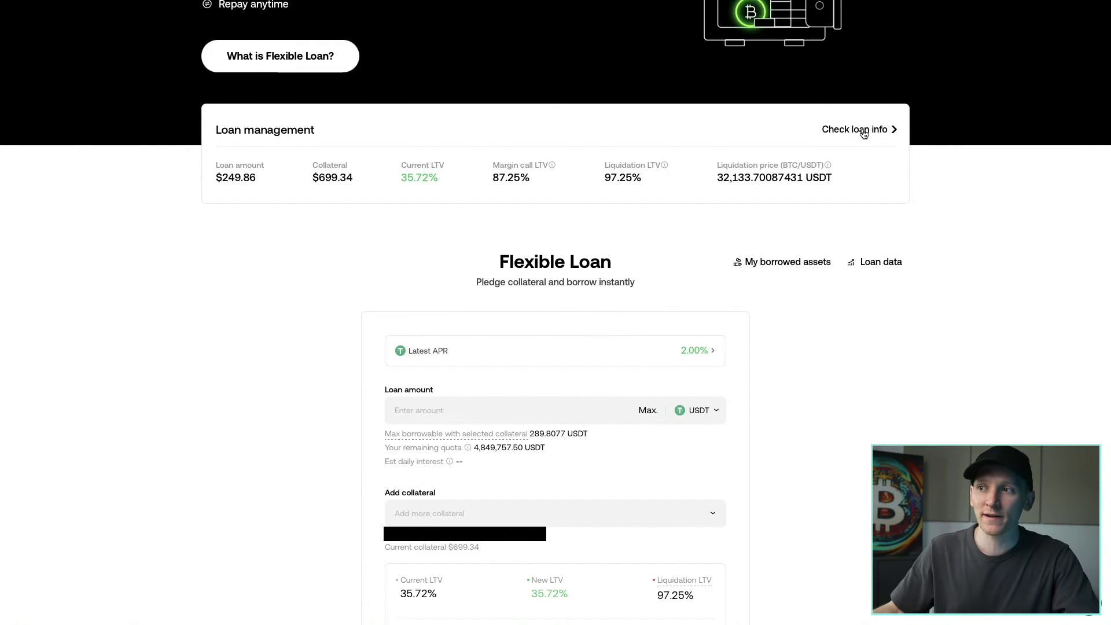
- View the loan's details and its BTC collateral, check the collateral adjustment options, and close them without changes
{"action": "left_click", "coordinate": [862, 130]}
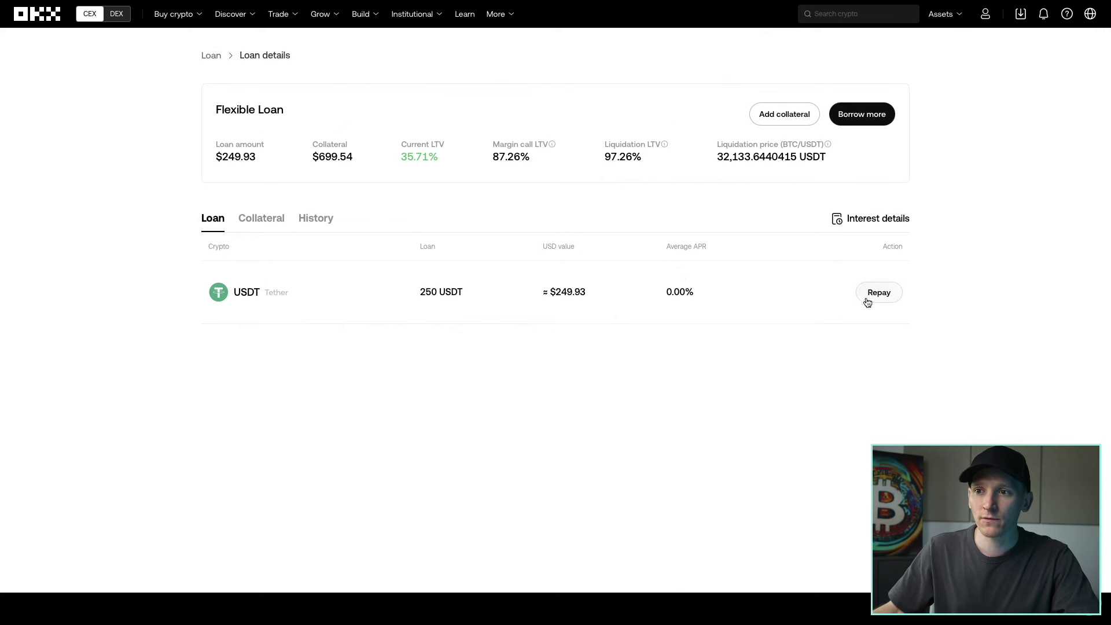
{"action": "left_click", "coordinate": [245, 224]}
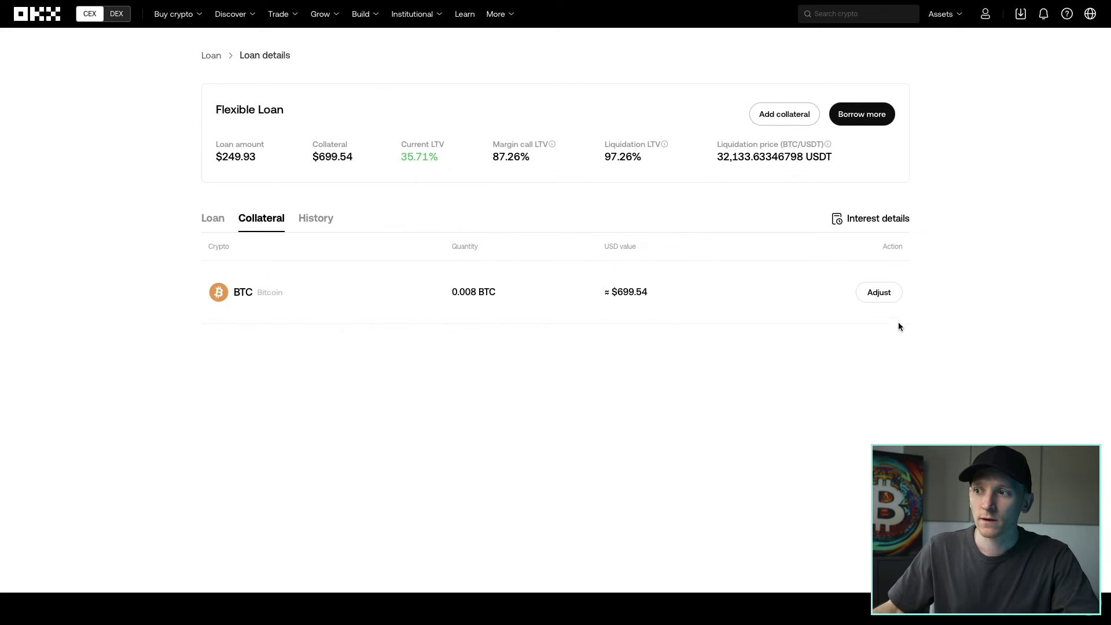
{"action": "left_click", "coordinate": [885, 292]}
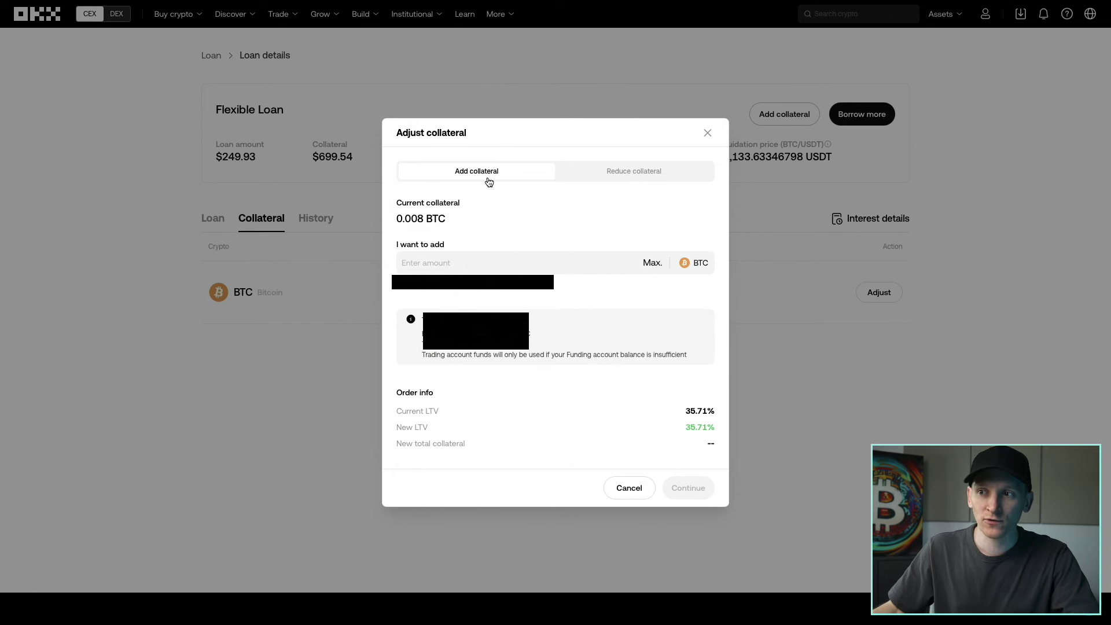
{"action": "left_click", "coordinate": [707, 135]}
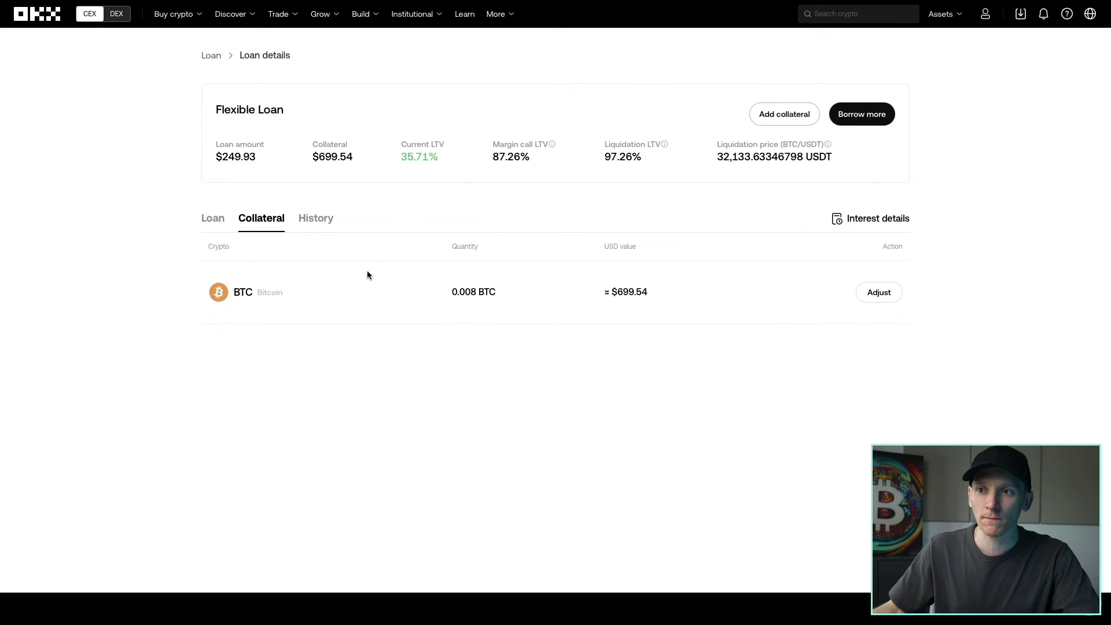
- Repay the maximum amount of the USDT loan, 250 USDT, and confirm the repayment
{"action": "left_click", "coordinate": [214, 220]}
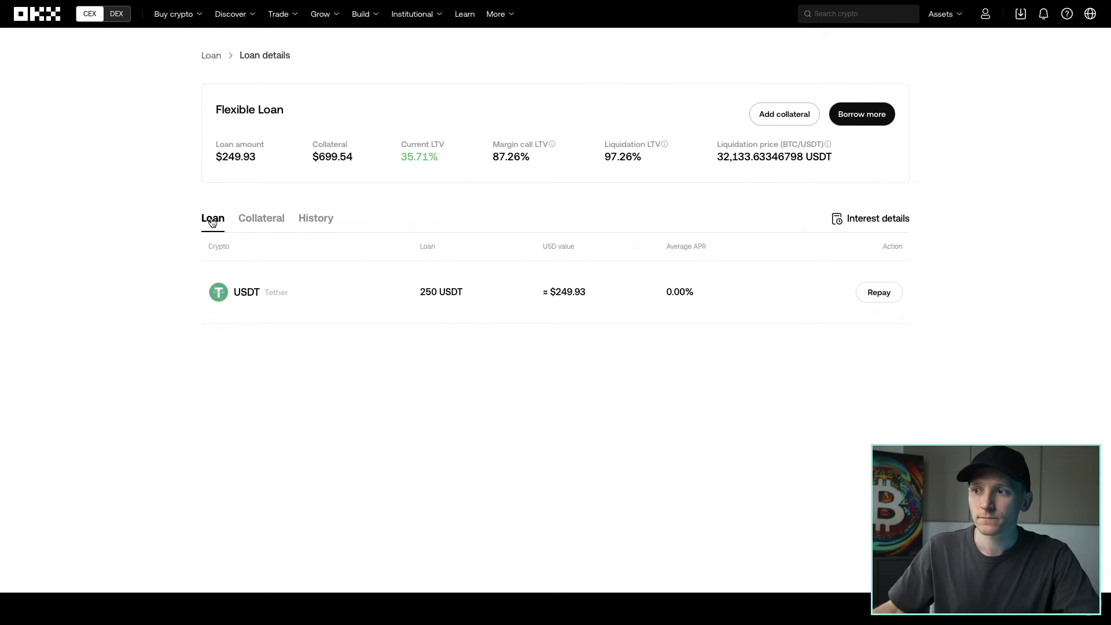
{"action": "left_click", "coordinate": [875, 293]}
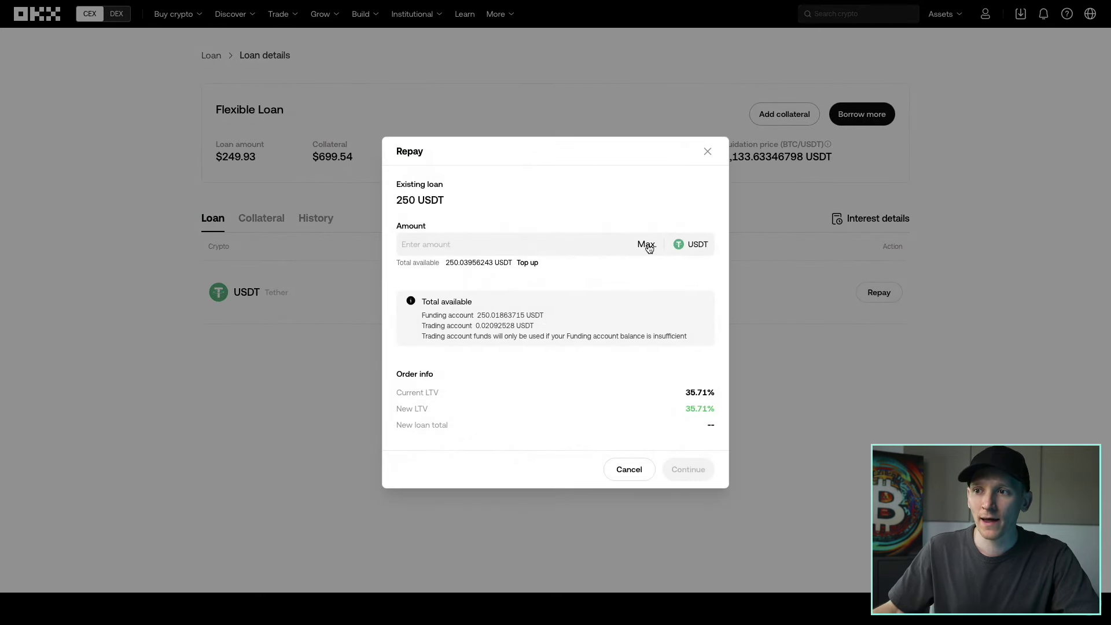
{"action": "left_click", "coordinate": [646, 245]}
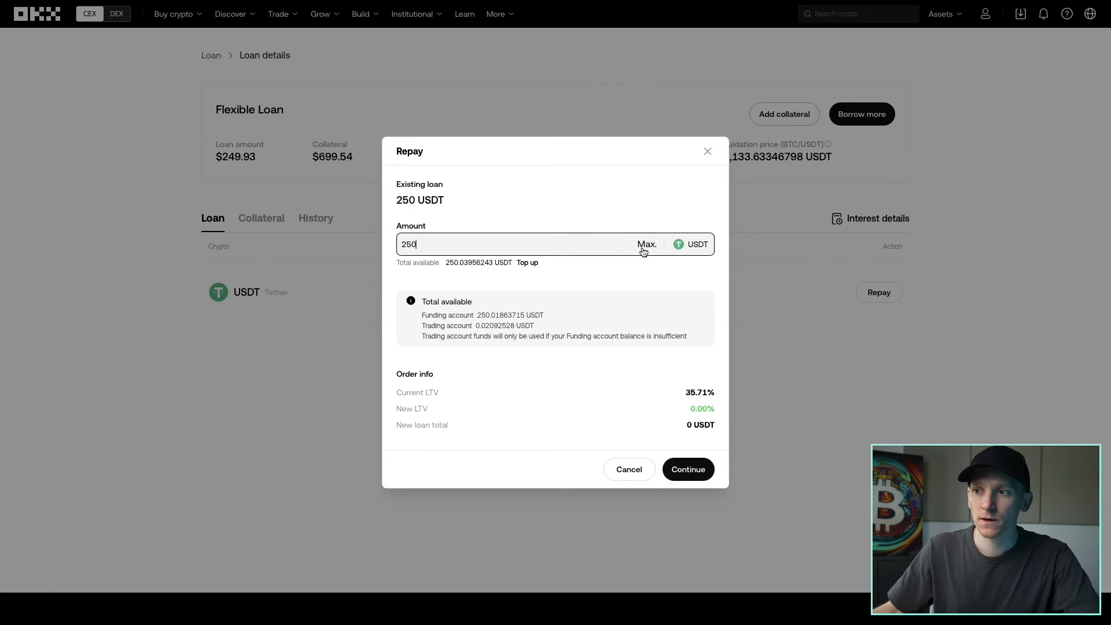
{"action": "left_click", "coordinate": [690, 466]}
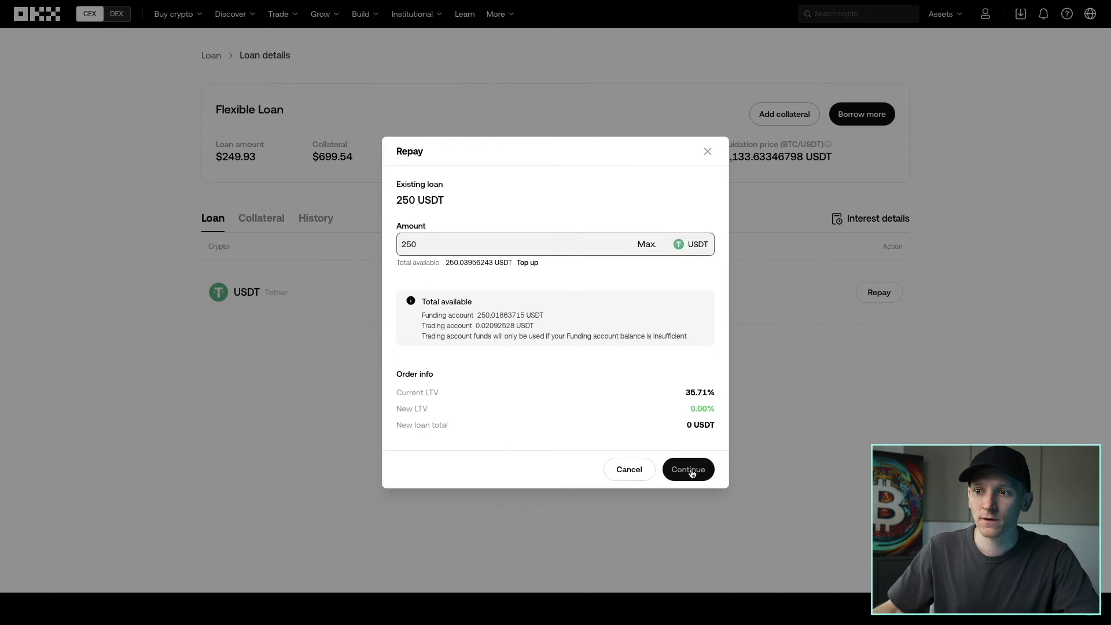
{"action": "left_click", "coordinate": [691, 404]}
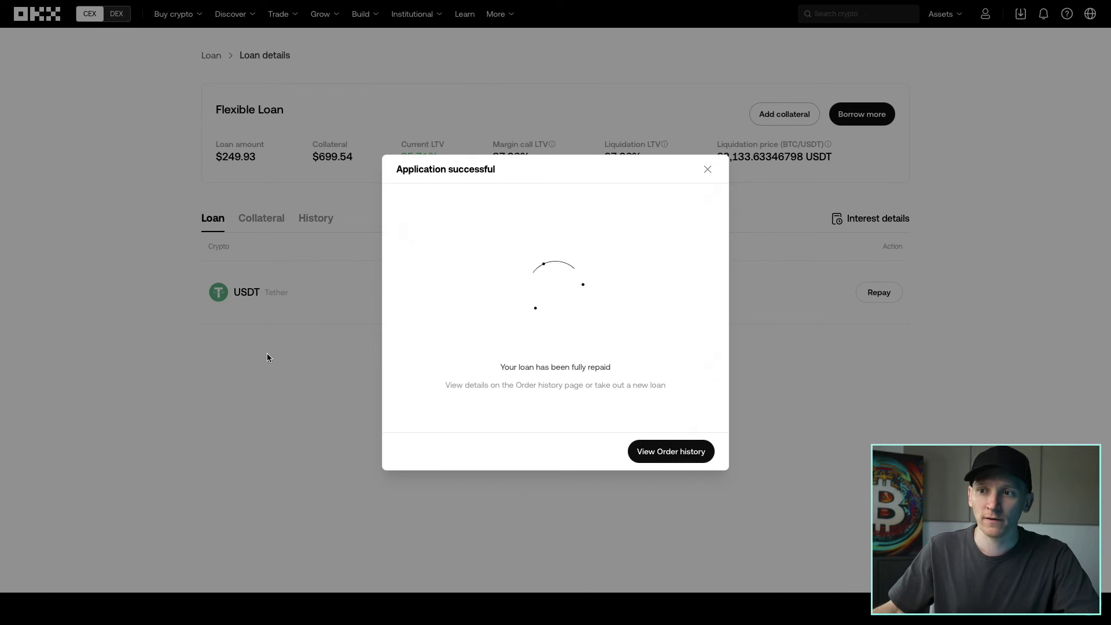